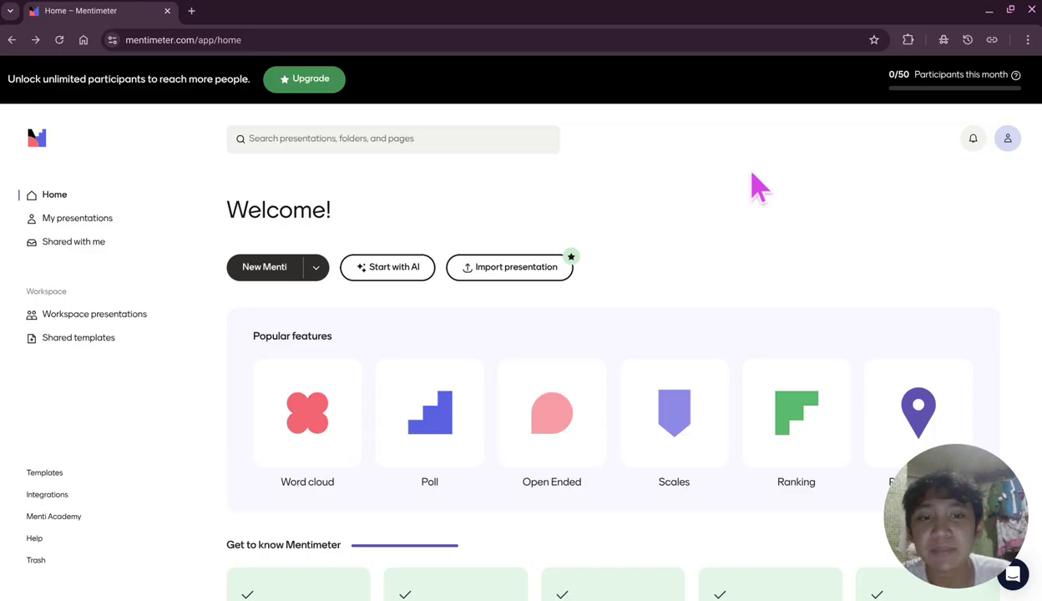
Look over the template galleries for word clouds and polls from the popular features, closing each one
{"action": "scroll", "coordinate": [756, 184], "scroll_direction": "down", "scroll_amount": 2}
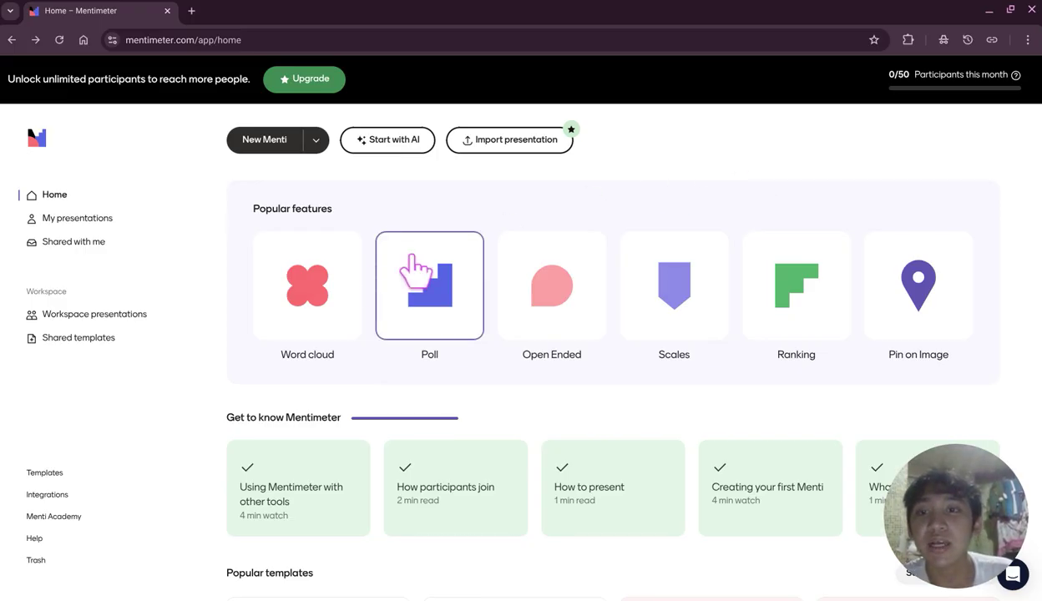
{"action": "left_click", "coordinate": [347, 289]}
{"action": "mouse_move", "coordinate": [601, 279]}
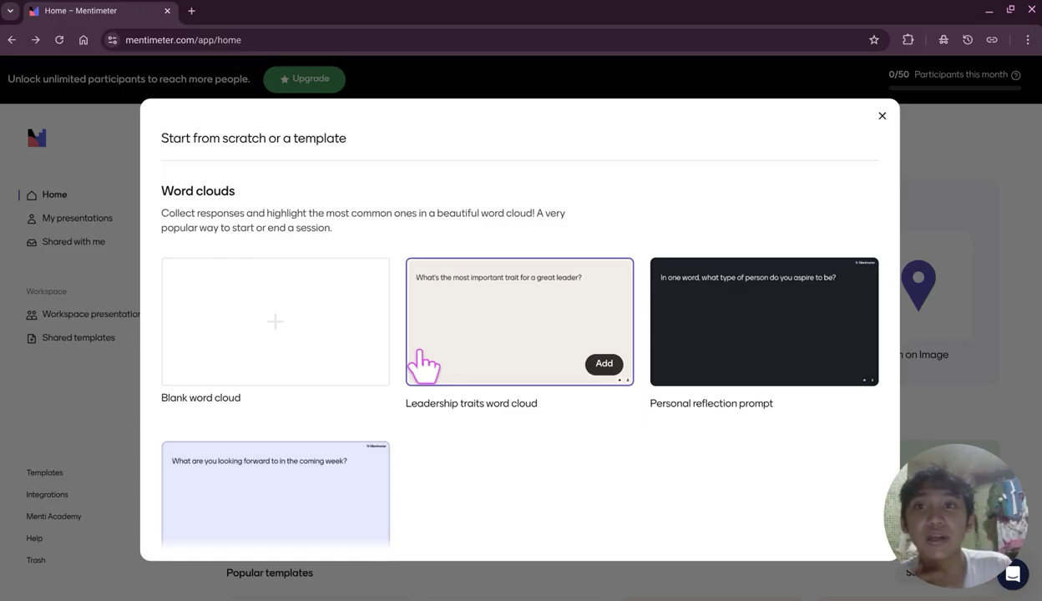
{"action": "left_click", "coordinate": [882, 117]}
{"action": "scroll", "coordinate": [569, 404], "scroll_direction": "down", "scroll_amount": 1}
{"action": "left_click", "coordinate": [405, 235]}
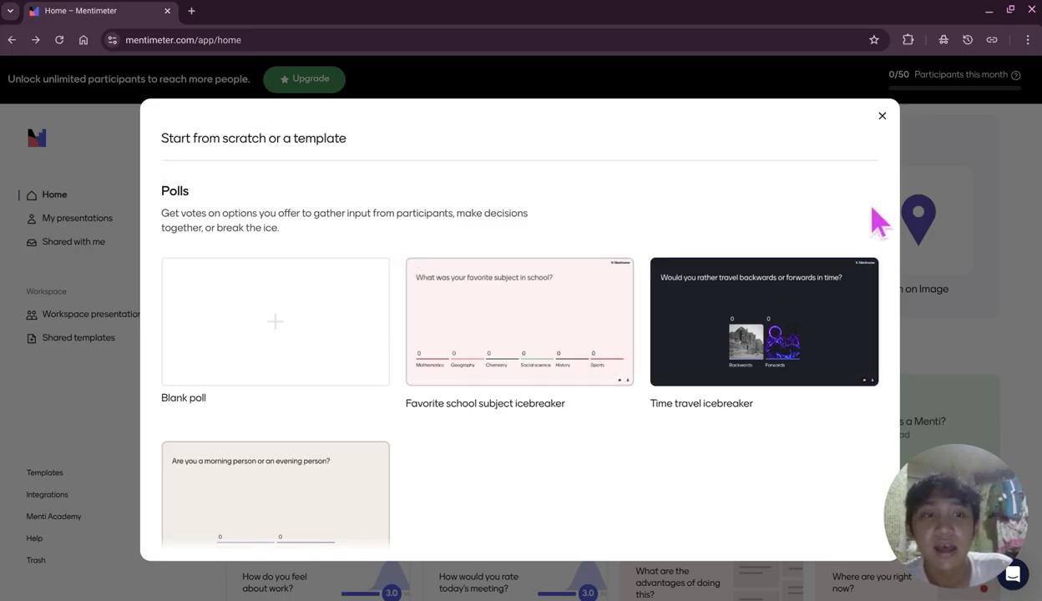
{"action": "left_click", "coordinate": [883, 116]}
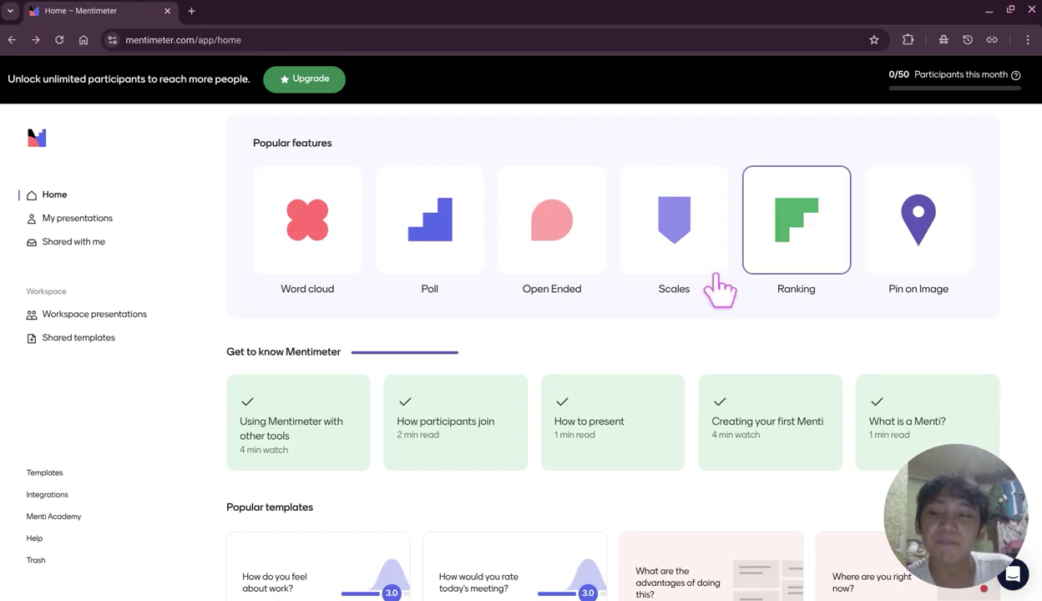
{"action": "scroll", "coordinate": [529, 316], "scroll_direction": "down", "scroll_amount": 1}
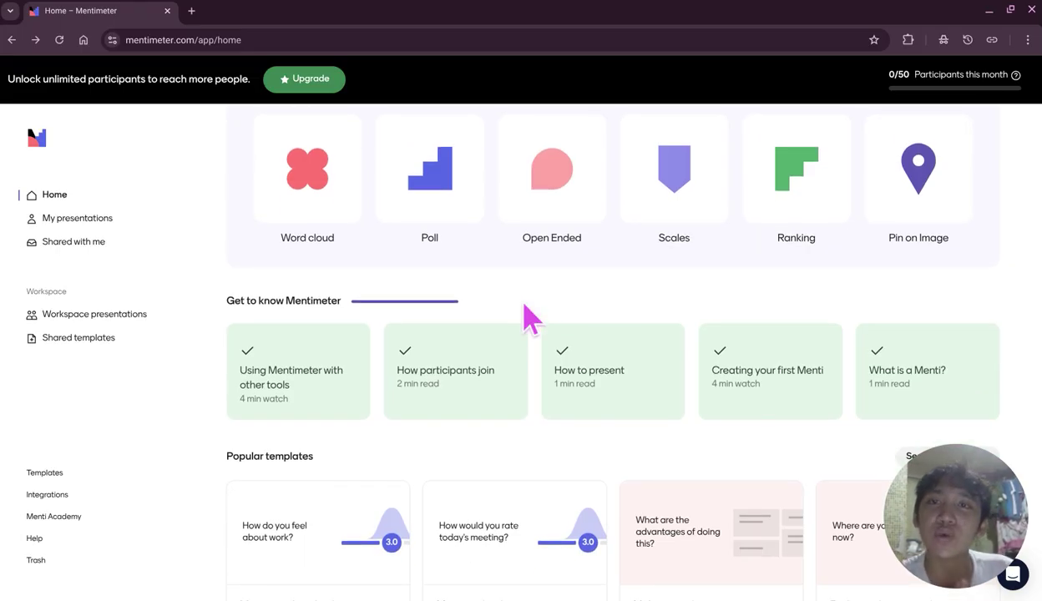
{"action": "scroll", "coordinate": [530, 315], "scroll_direction": "up", "scroll_amount": 3}
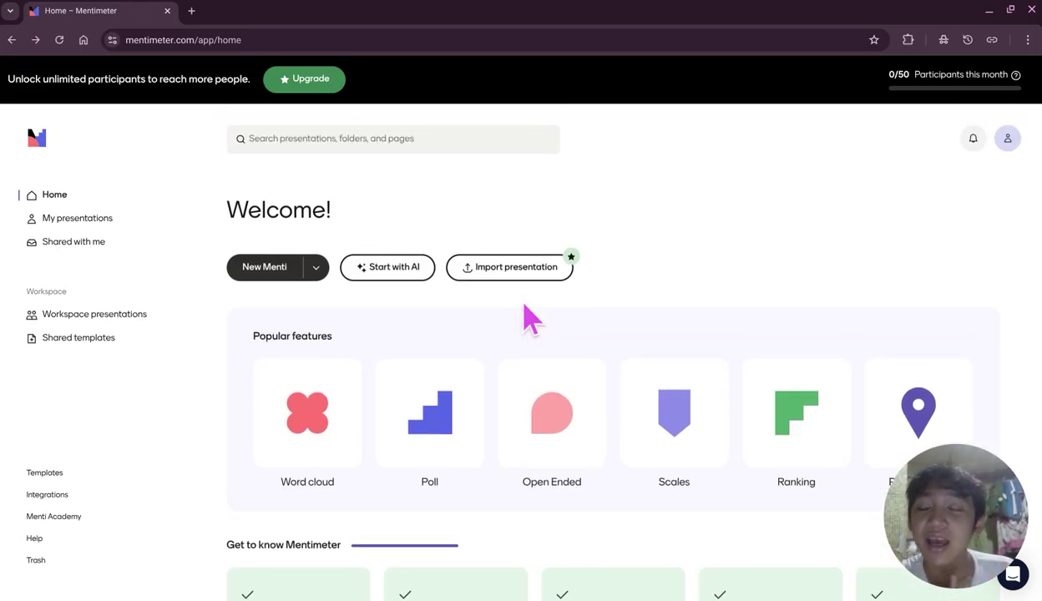
{"action": "right_click", "coordinate": [530, 316]}
{"action": "key", "text": "Escape"}
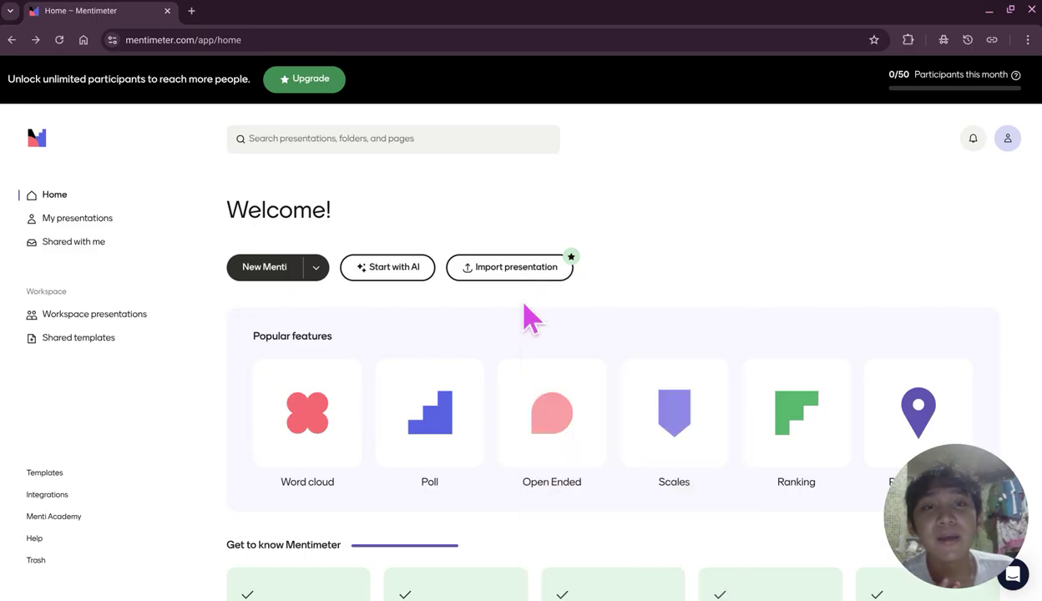
{"action": "scroll", "coordinate": [614, 274], "scroll_direction": "down", "scroll_amount": 1}
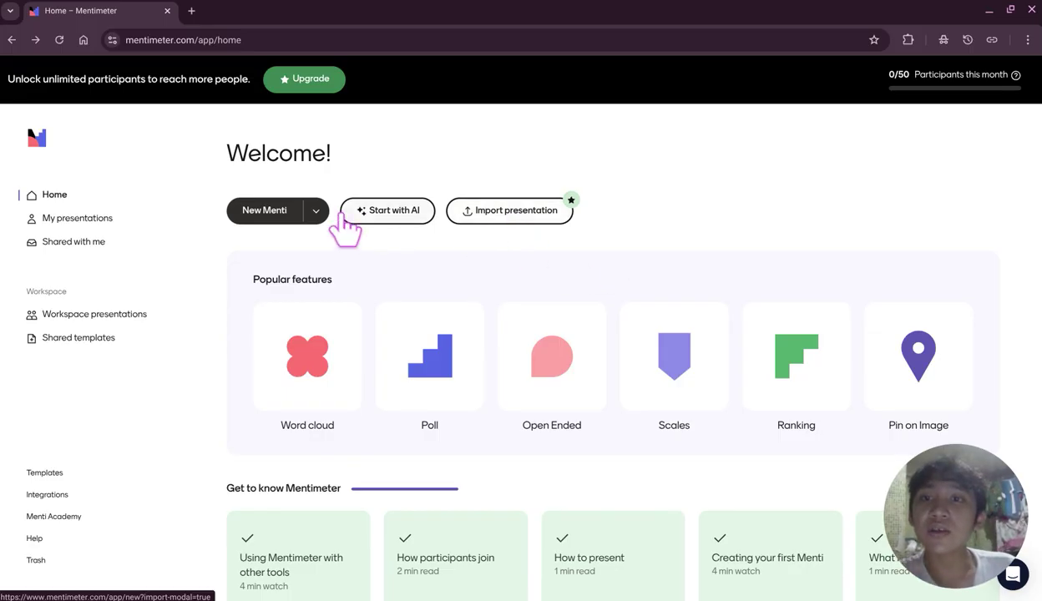
View the presentation import offer and the additional options for creating a new Menti, closing both without choosing anything
{"action": "left_click", "coordinate": [551, 219]}
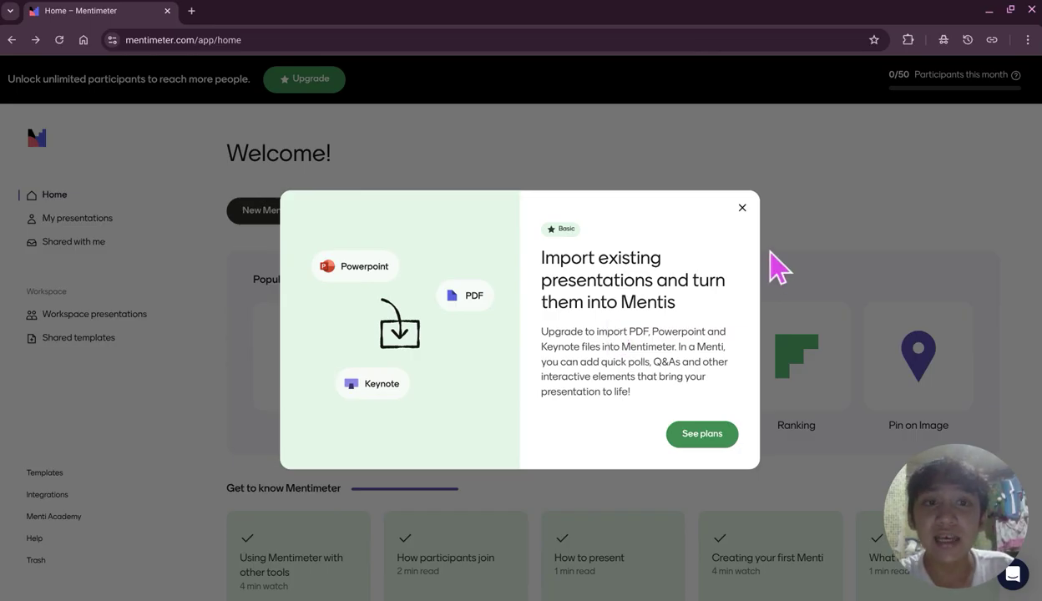
{"action": "left_click", "coordinate": [741, 205]}
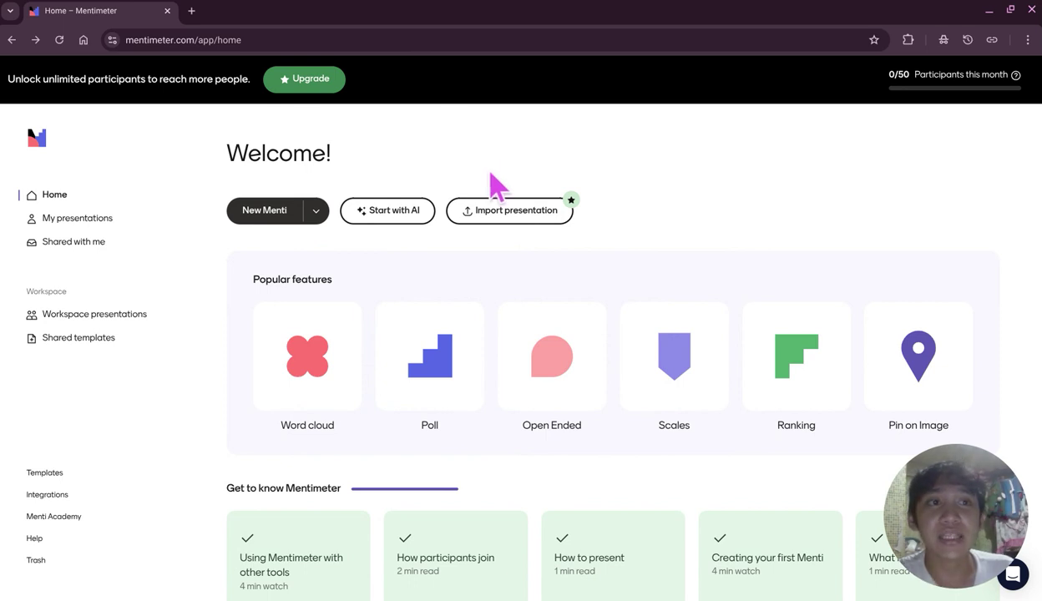
{"action": "left_click", "coordinate": [317, 213]}
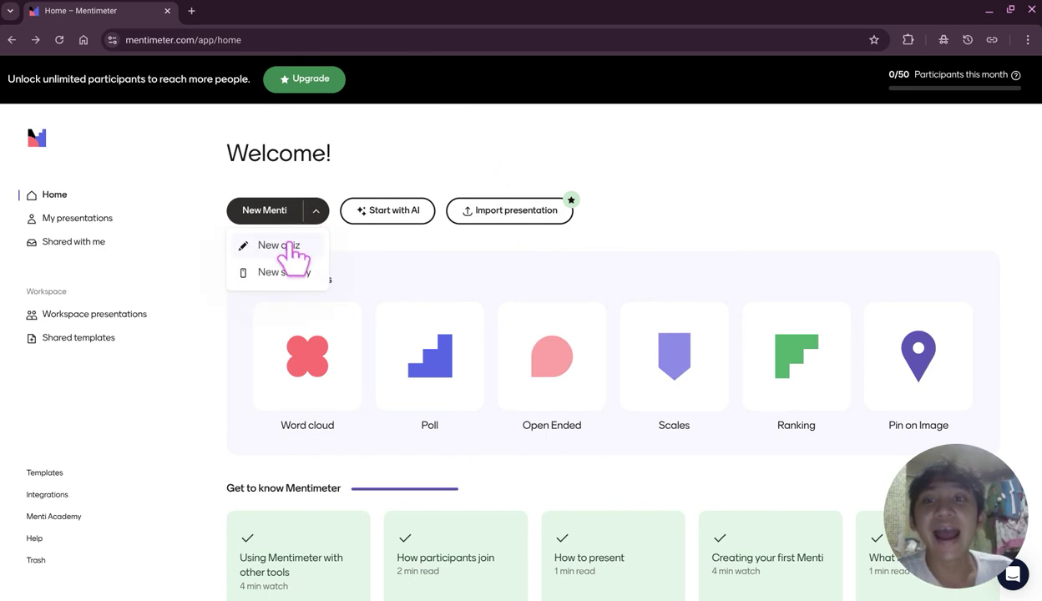
{"action": "left_click", "coordinate": [435, 263]}
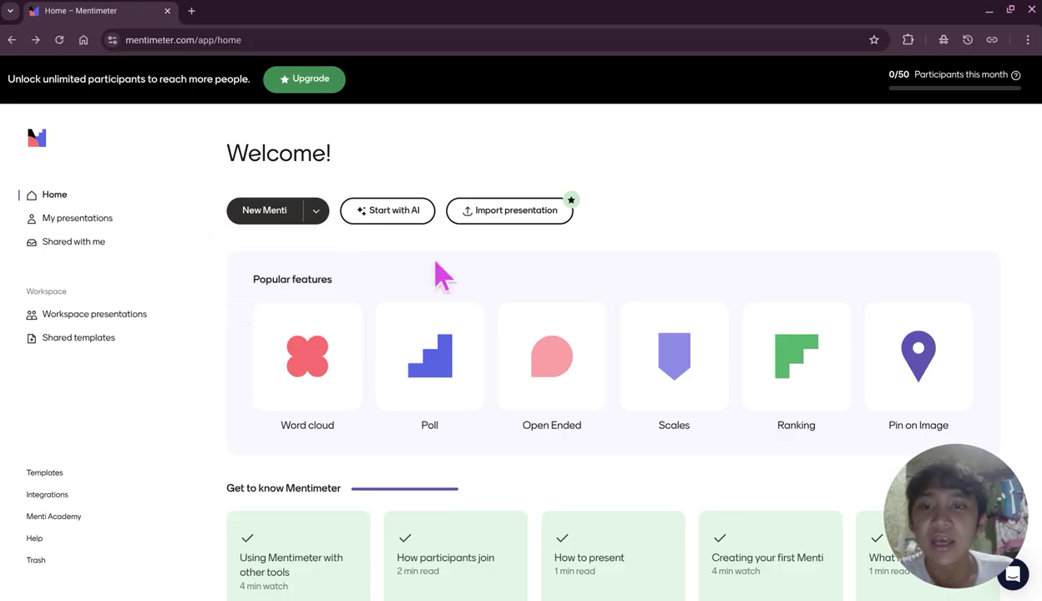
Create a new word cloud presentation from the "Personal reflection prompt" template
{"action": "scroll", "coordinate": [442, 276], "scroll_direction": "down", "scroll_amount": 3}
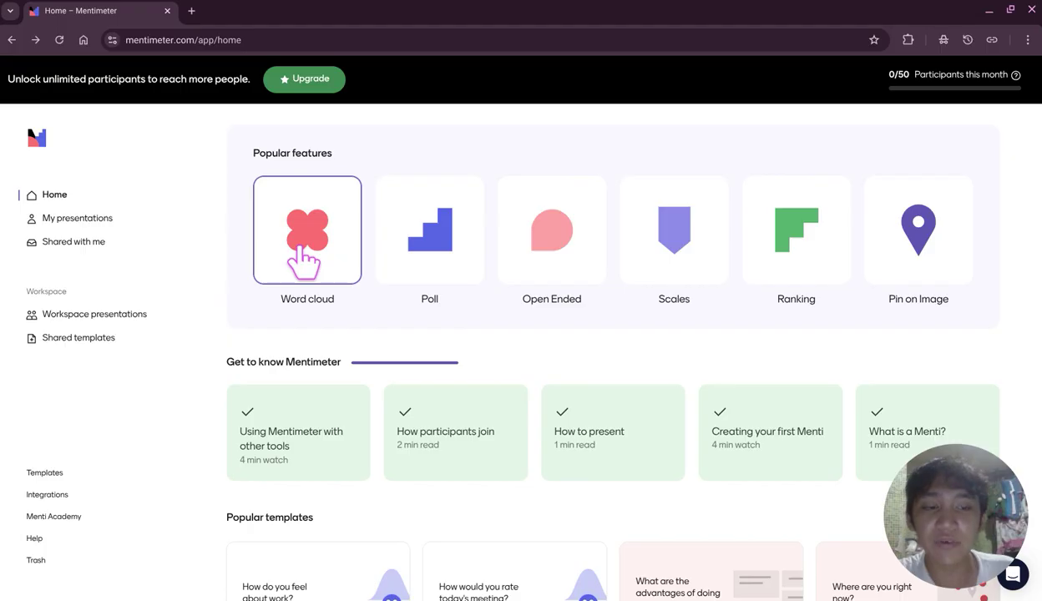
{"action": "left_click", "coordinate": [306, 260]}
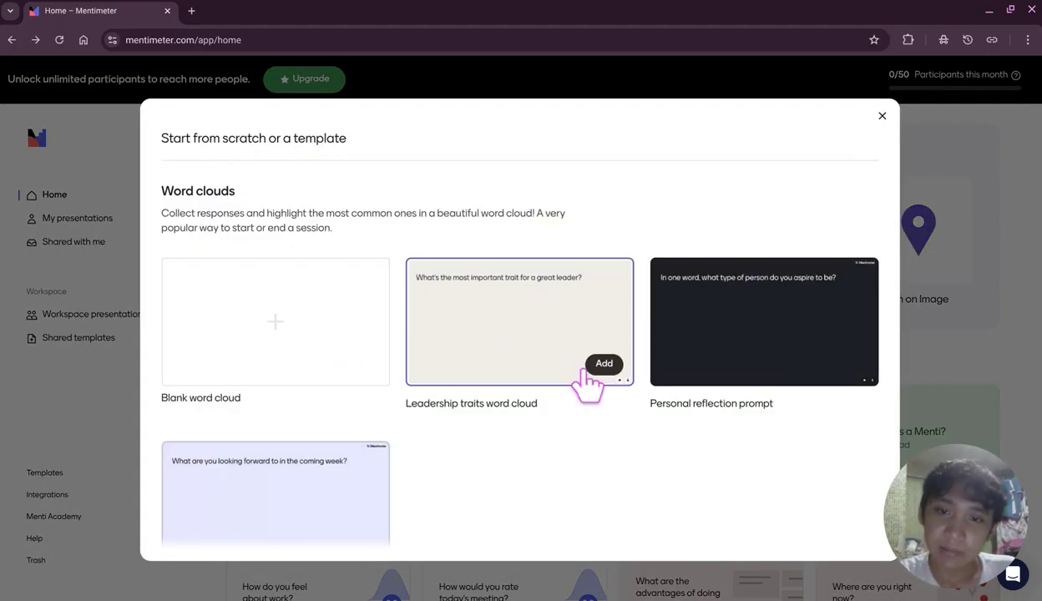
{"action": "scroll", "coordinate": [543, 350], "scroll_direction": "down", "scroll_amount": 1}
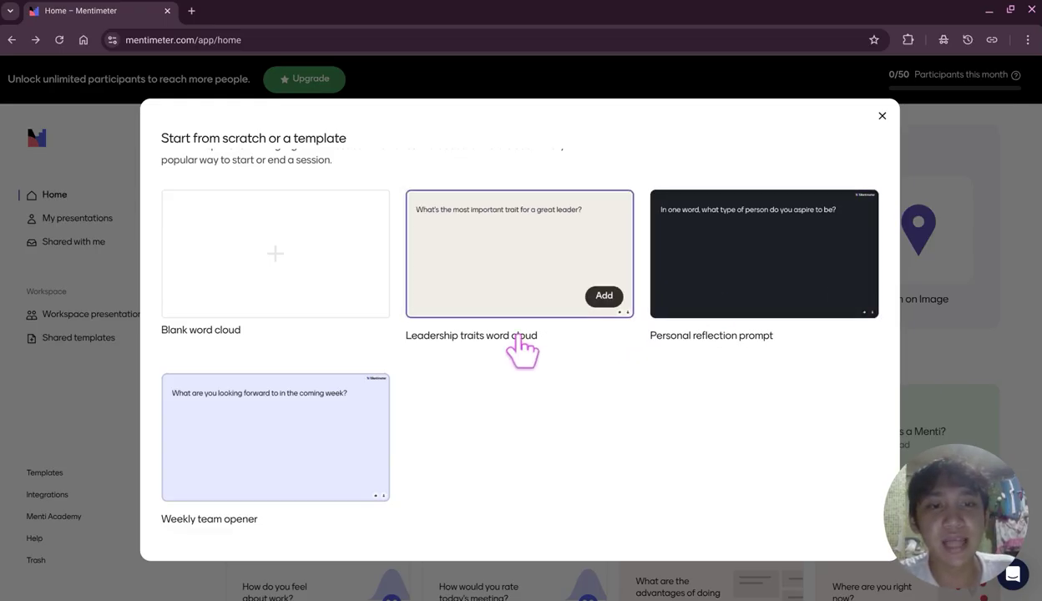
{"action": "left_click", "coordinate": [692, 254]}
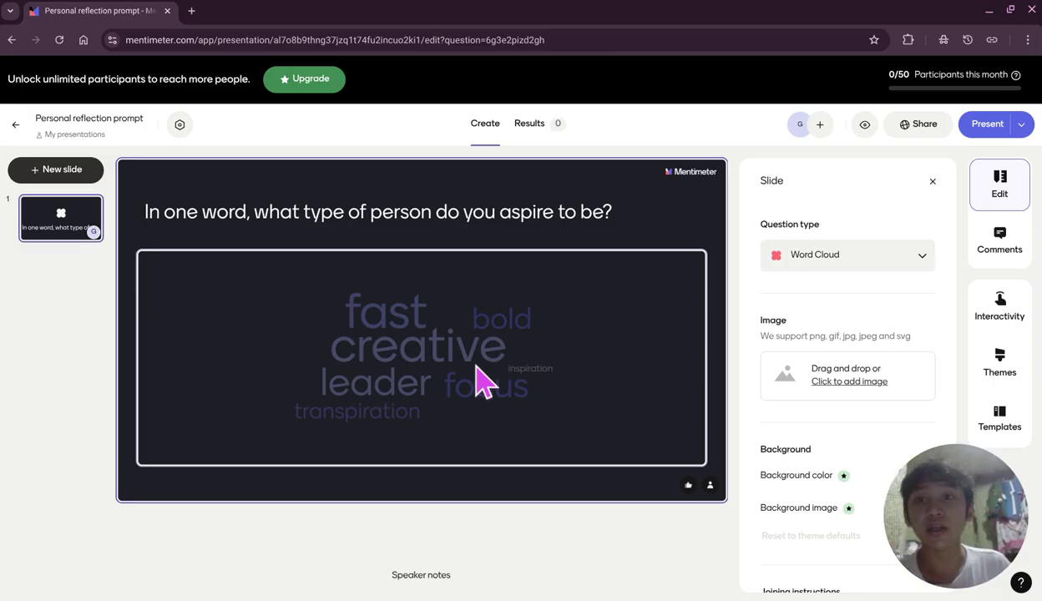
Replace the slide's question with "Where did you go during your christmas break?"
{"action": "double_click", "coordinate": [473, 214]}
{"action": "triple_click", "coordinate": [473, 215]}
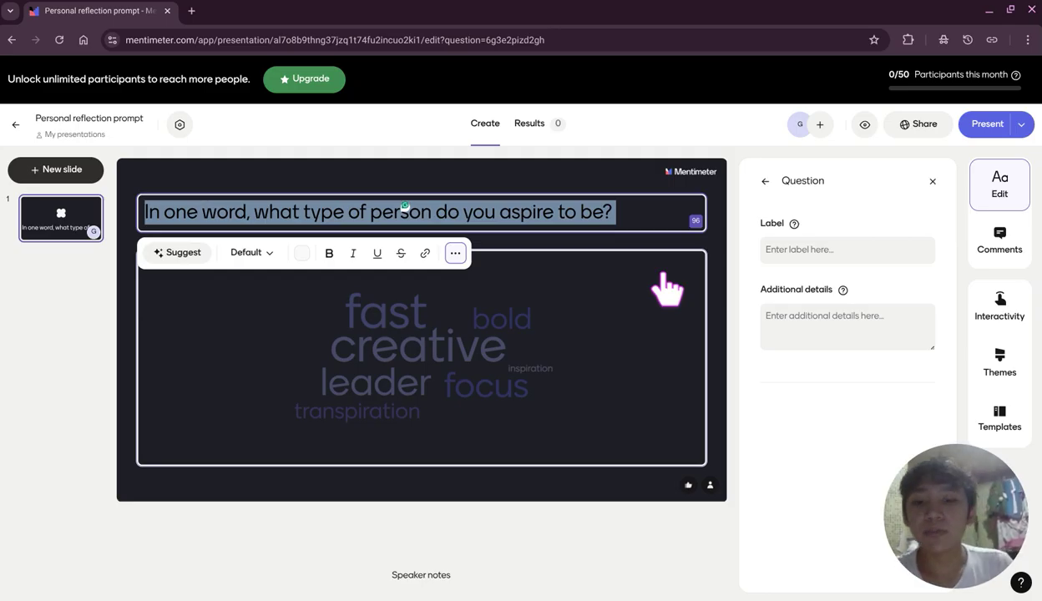
{"action": "type", "text": "Where"}
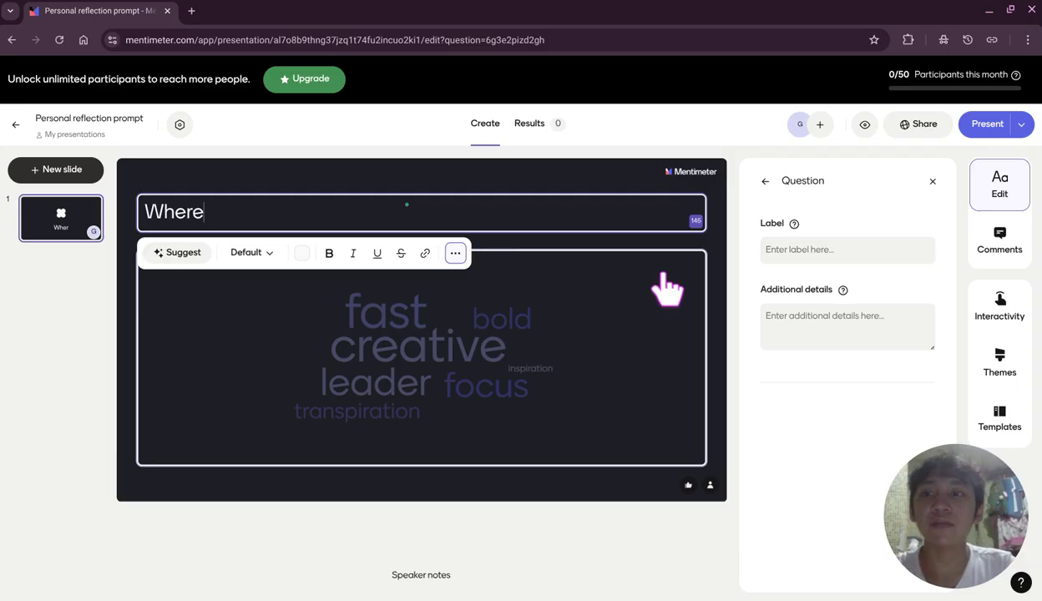
{"action": "type", "text": " did you go"}
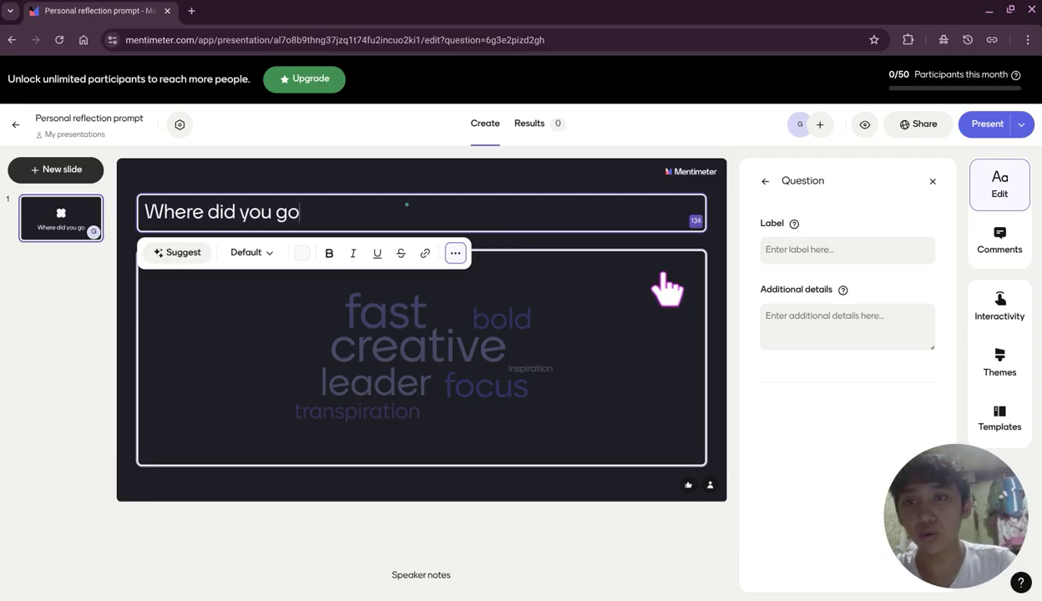
{"action": "type", "text": " during you"}
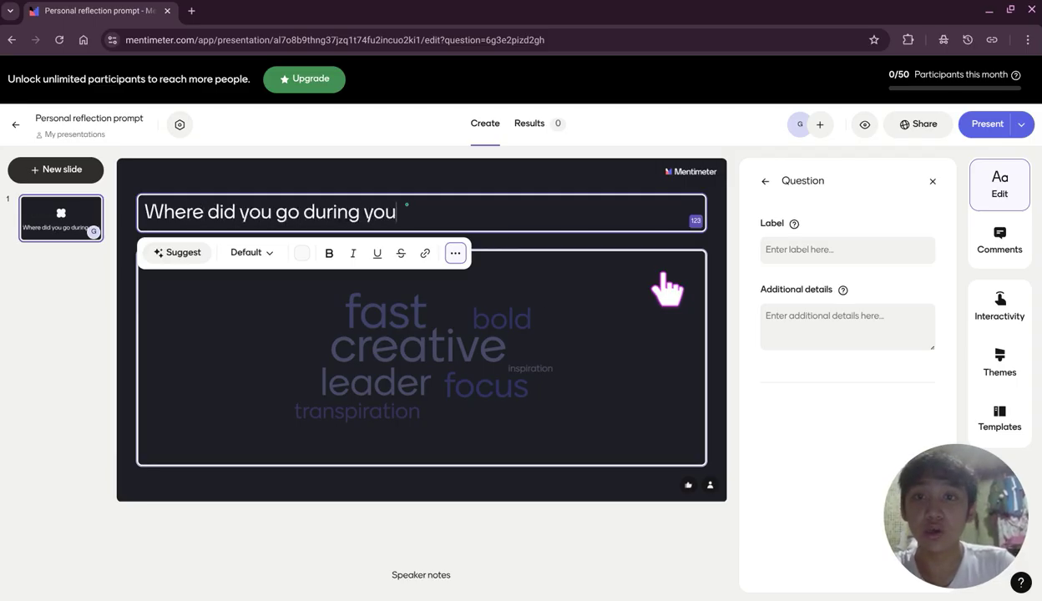
{"action": "type", "text": "r chrsi"}
{"action": "key", "text": "BackSpace"}
{"action": "key", "text": "BackSpace"}
{"action": "type", "text": "i"}
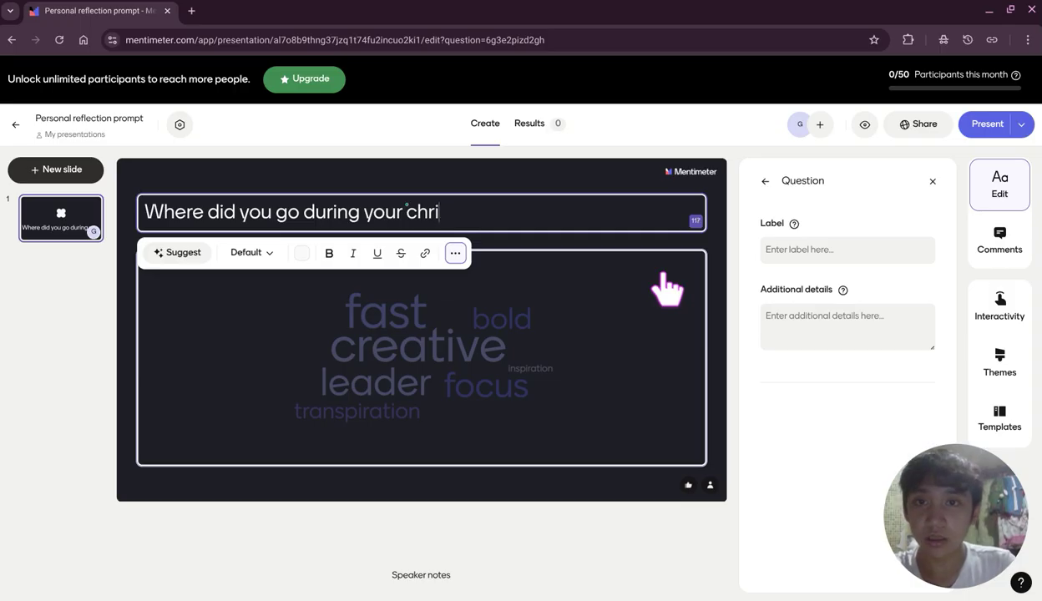
{"action": "type", "text": "stmas break?"}
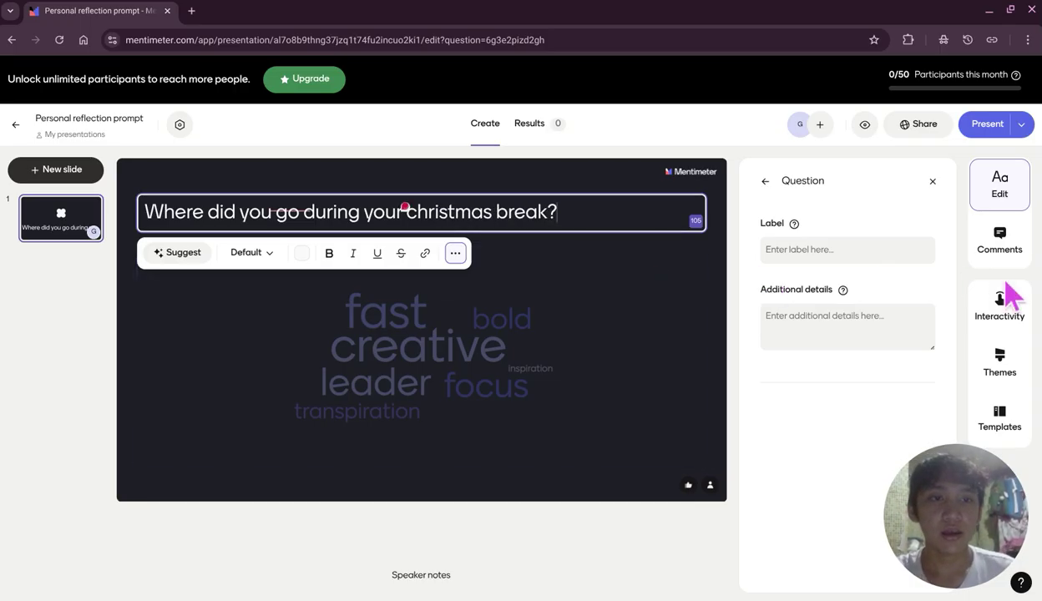
{"action": "left_click", "coordinate": [776, 462]}
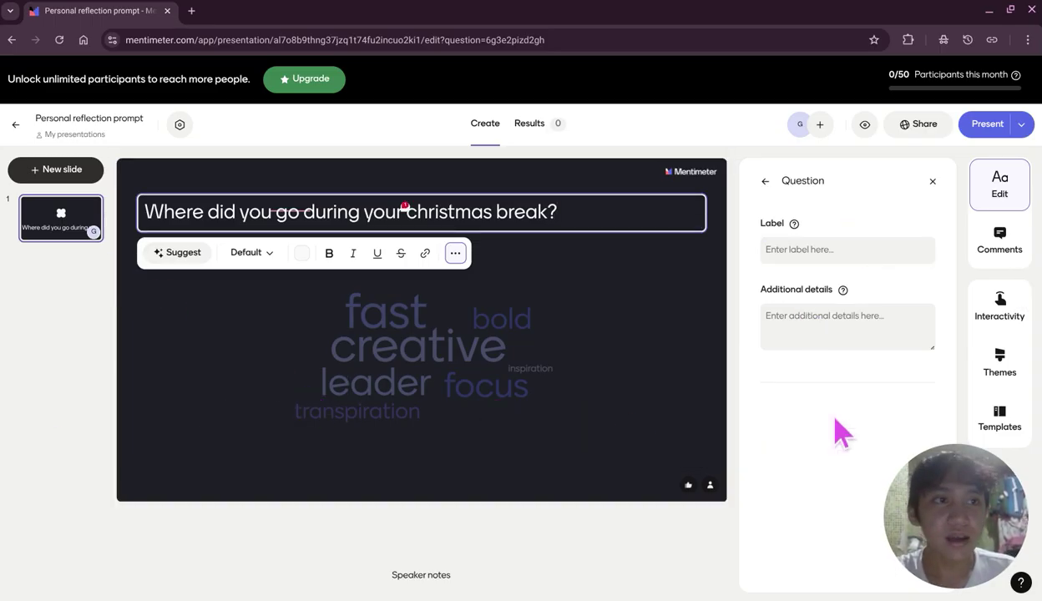
Preview the word cloud slide as a full-screen presentation and return to the editor
{"action": "left_click", "coordinate": [985, 123]}
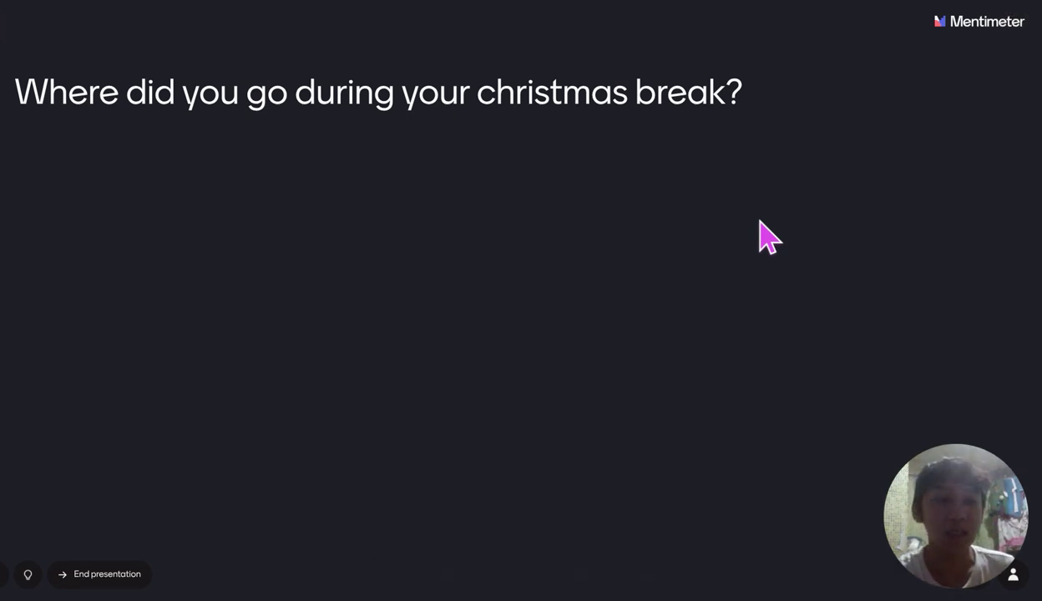
{"action": "key", "text": "Escape"}
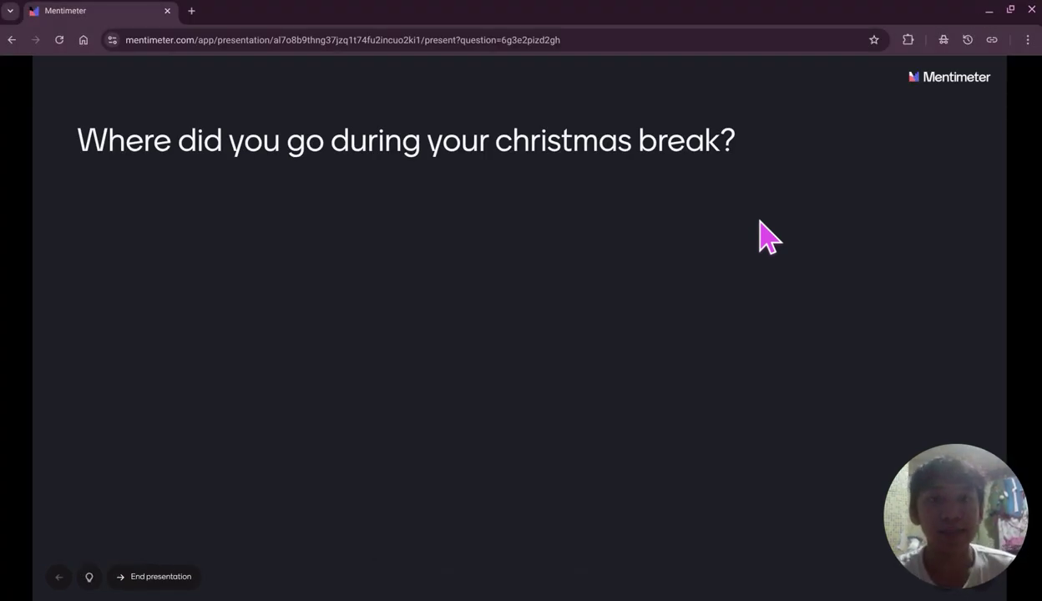
{"action": "key", "text": "Escape"}
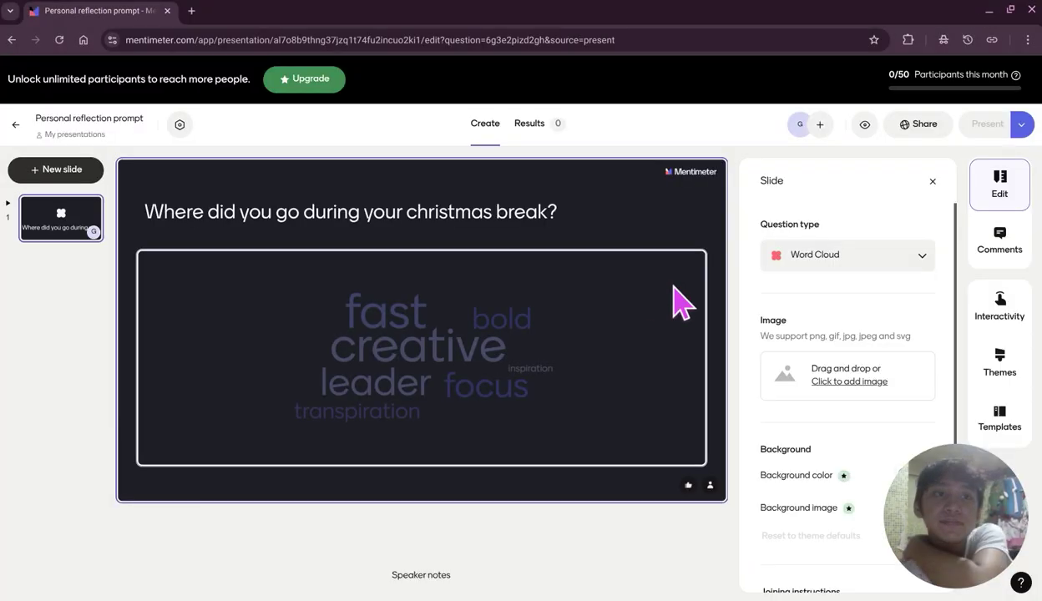
Copy the presentation's participation link from its sharing options and open it in a new browser tab
{"action": "left_click", "coordinate": [911, 132]}
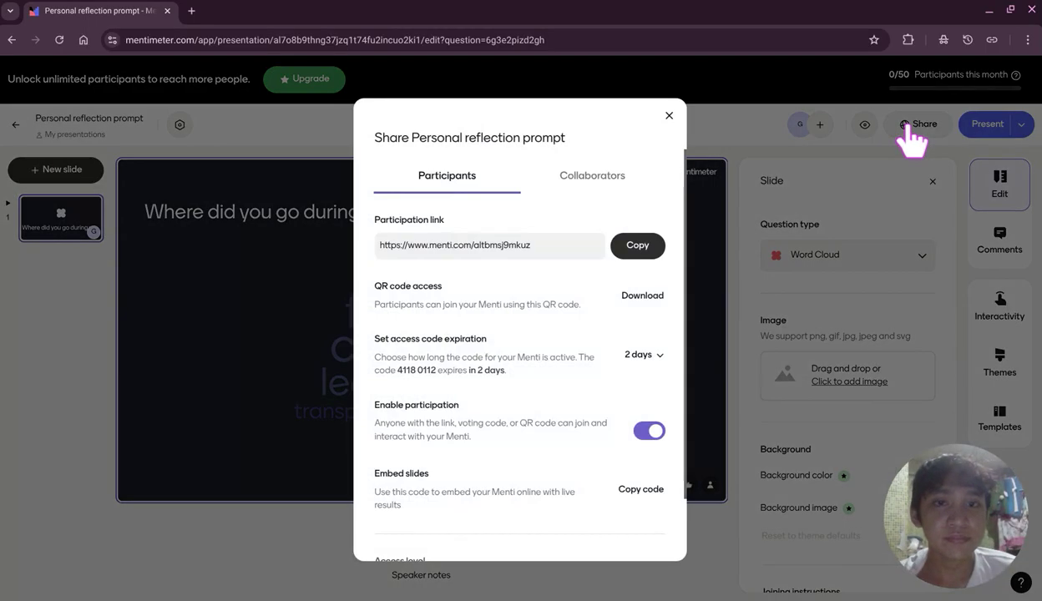
{"action": "left_click", "coordinate": [639, 250]}
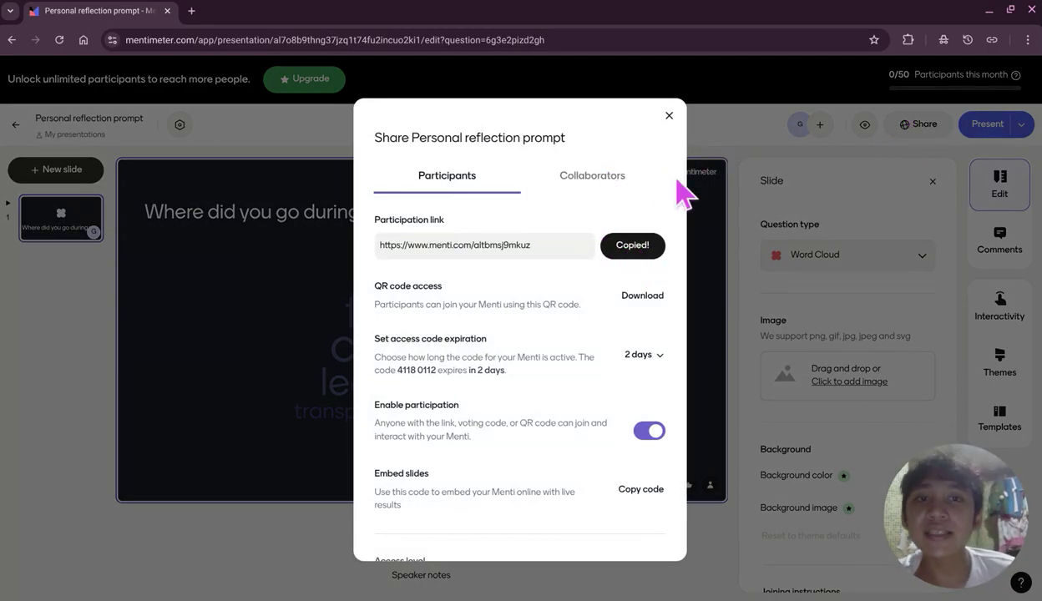
{"action": "left_click", "coordinate": [668, 117]}
{"action": "left_click", "coordinate": [191, 11]}
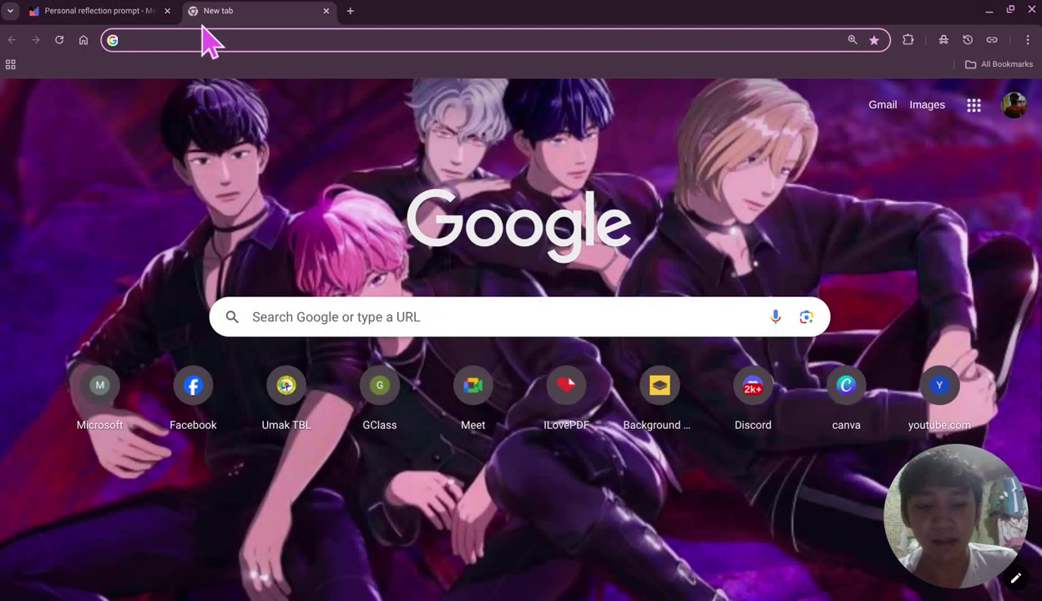
{"action": "key", "text": "ctrl+v"}
{"action": "key", "text": "Return"}
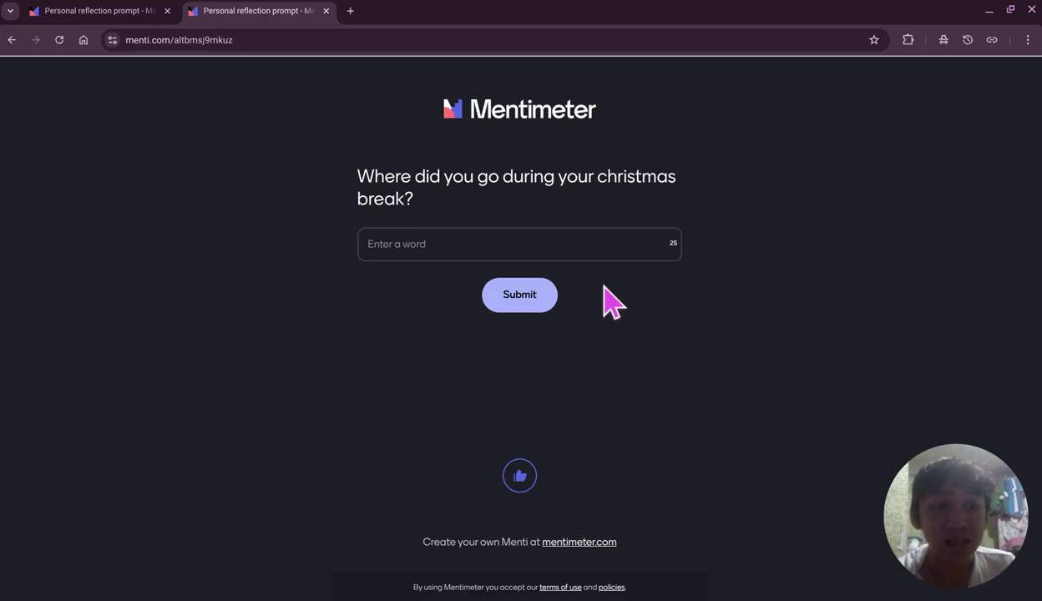
Submit "Baguio" as the participant's answer, check the word cloud in the presentation editor, and return to the participant page
{"action": "left_click", "coordinate": [595, 252]}
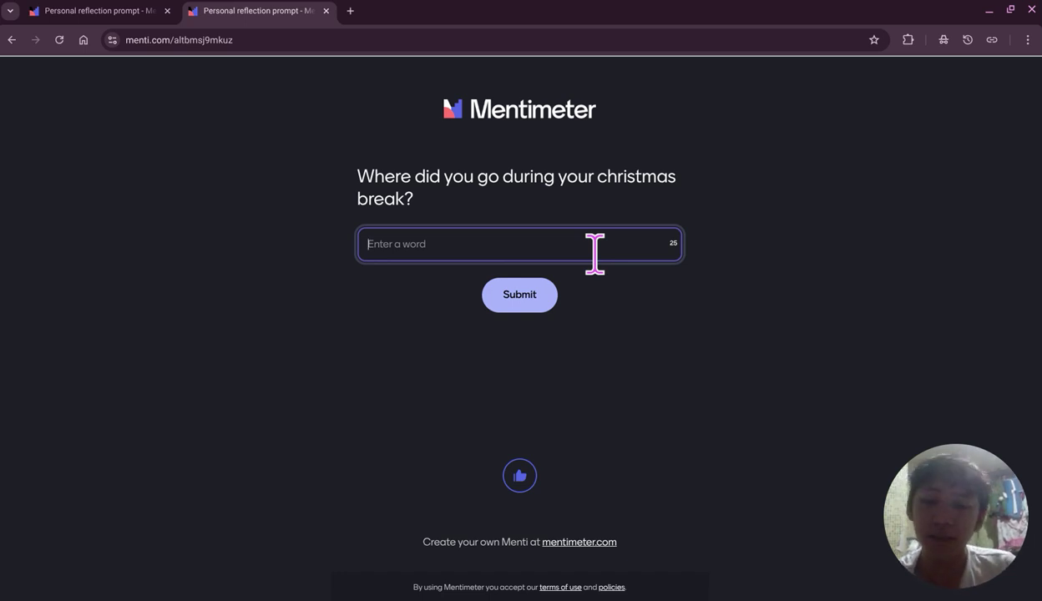
{"action": "type", "text": "Baguio"}
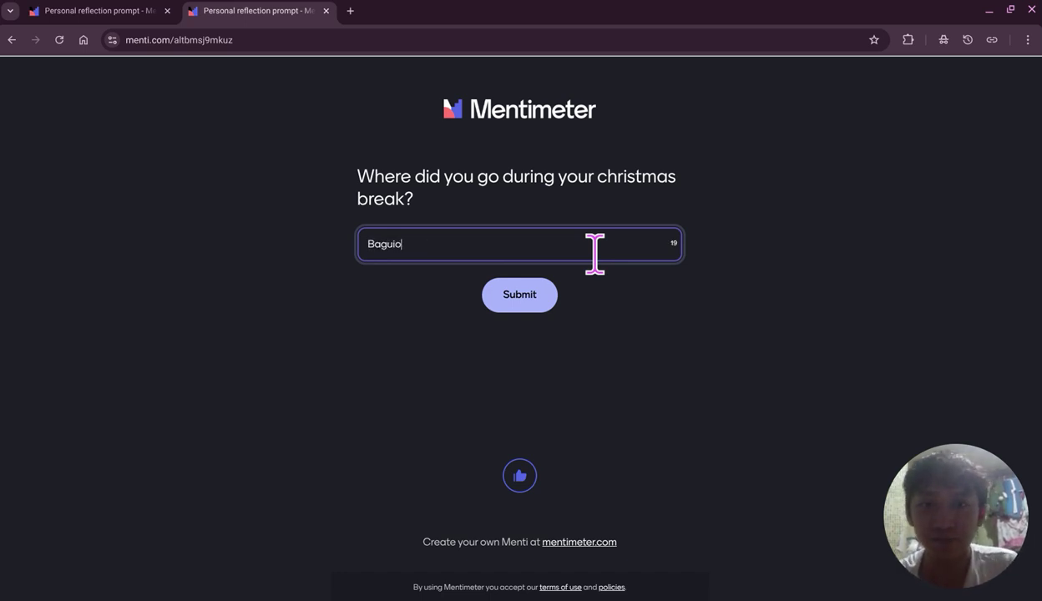
{"action": "left_click", "coordinate": [517, 301]}
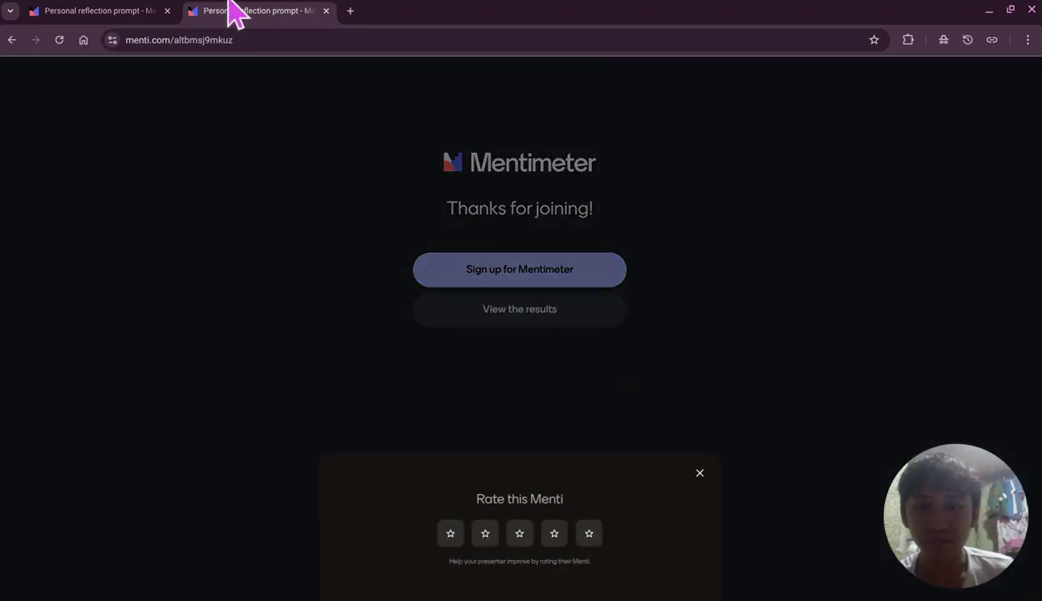
{"action": "left_click", "coordinate": [82, 11]}
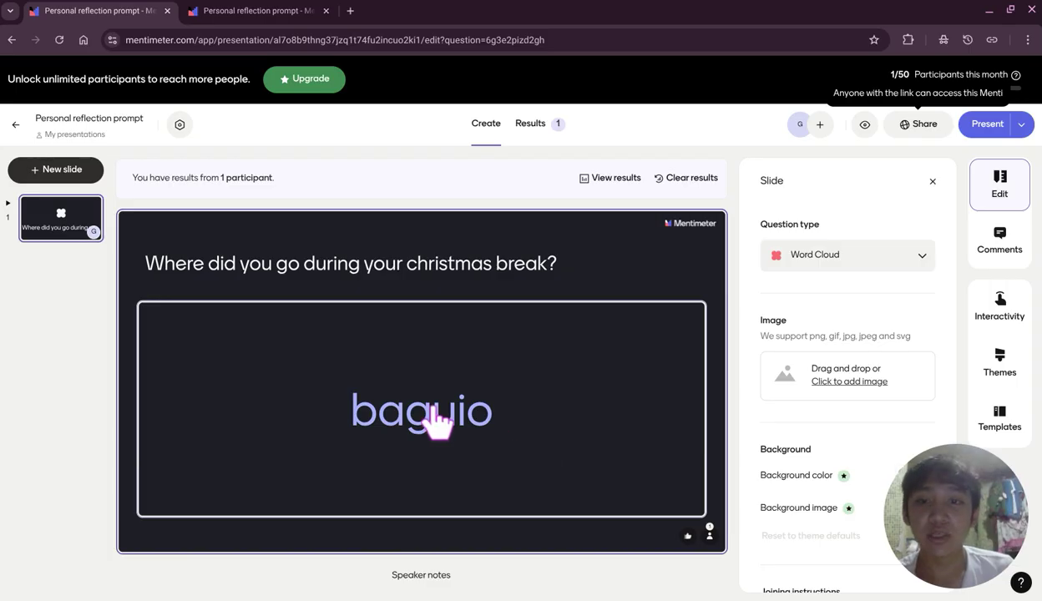
{"action": "left_click", "coordinate": [267, 12]}
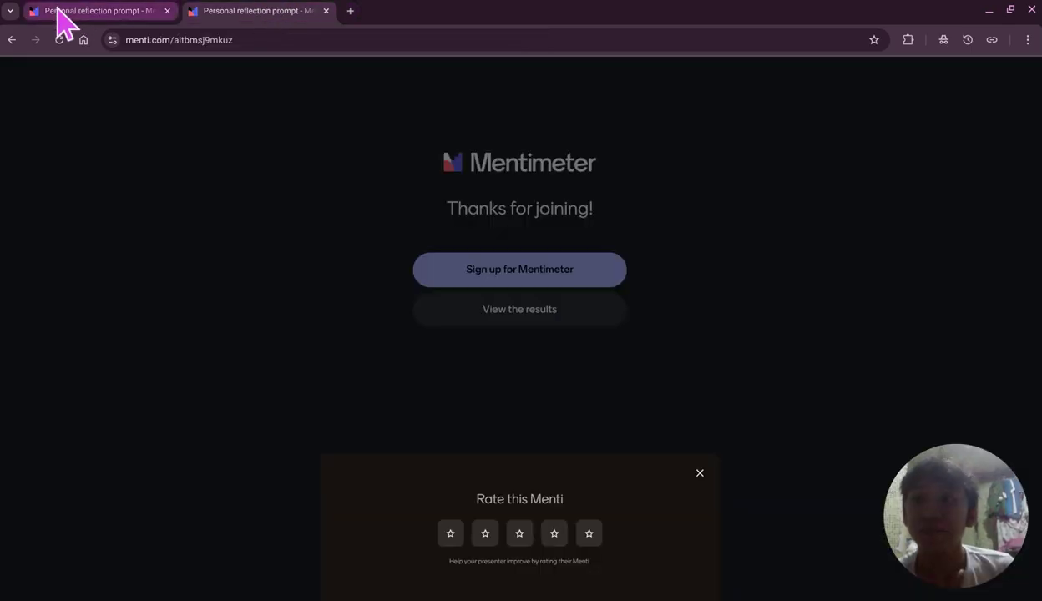
Reload the participant page and try to submit "boracay" as a second answer to the word cloud question
{"action": "left_click", "coordinate": [59, 39]}
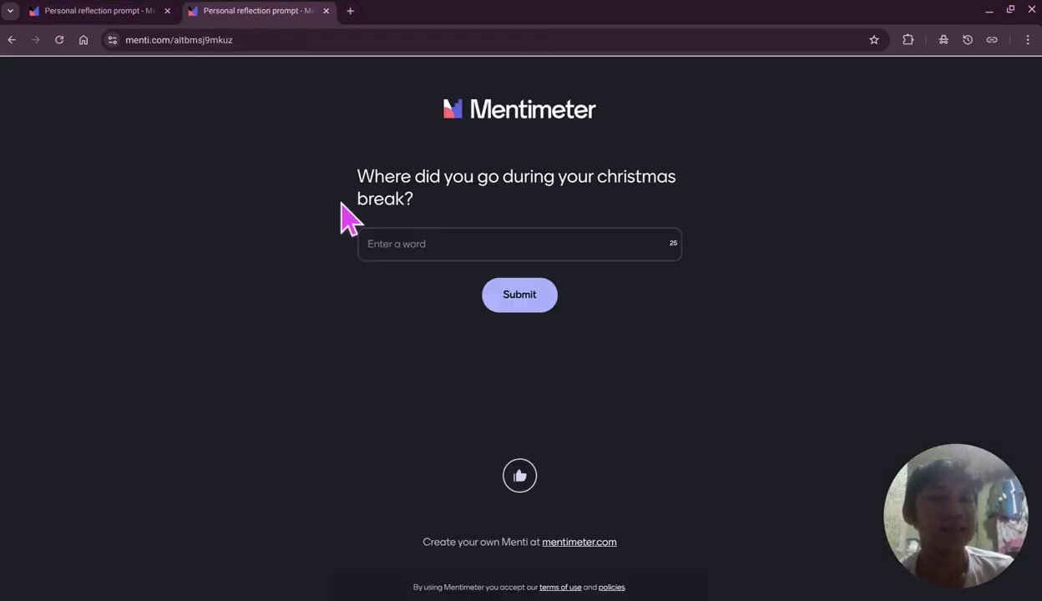
{"action": "left_click", "coordinate": [405, 246]}
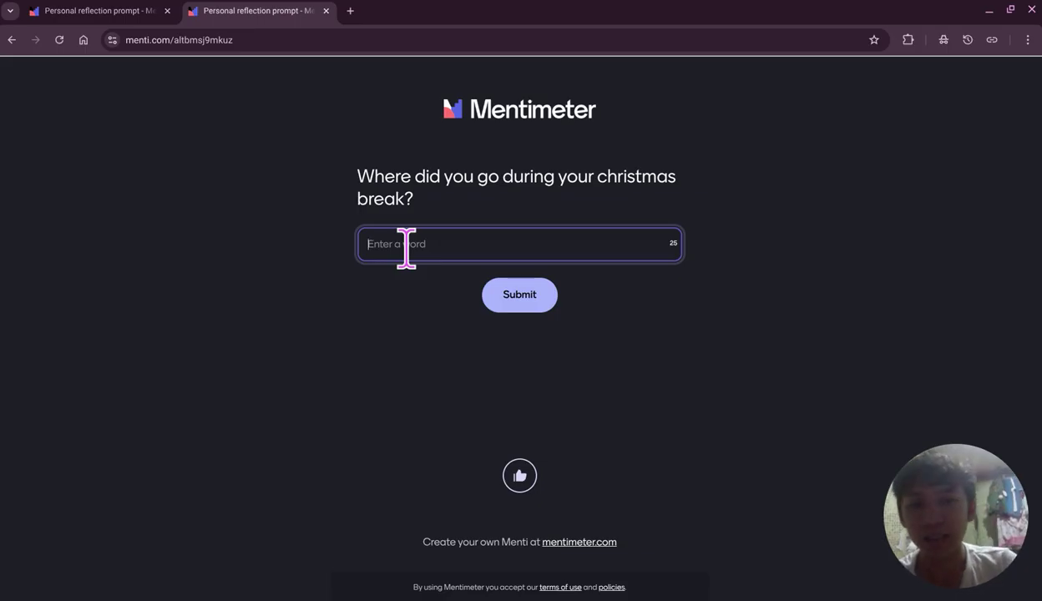
{"action": "type", "text": "borocay"}
{"action": "key", "text": "Return"}
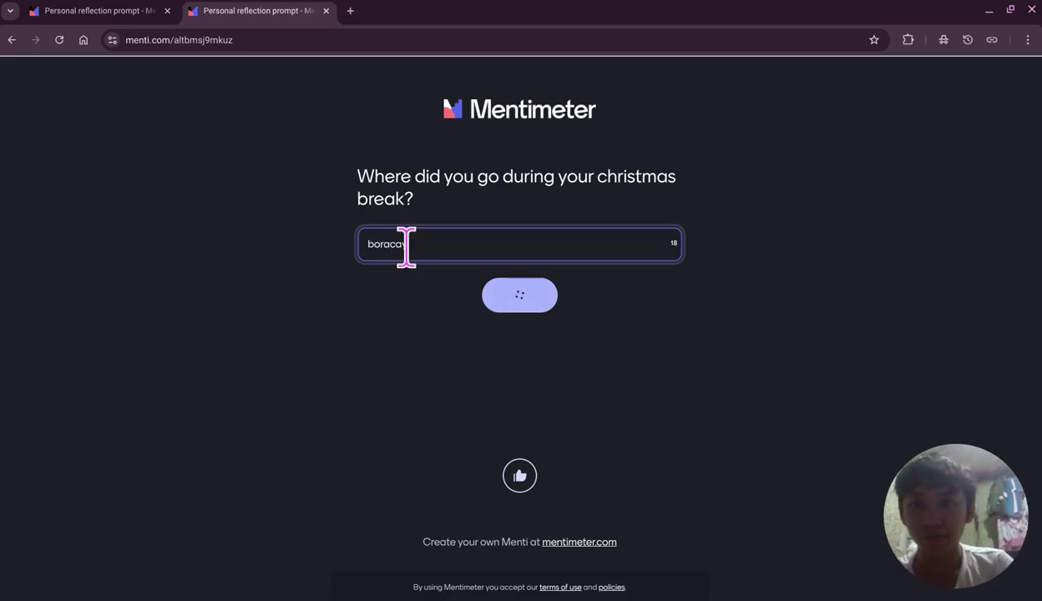
Check the word cloud in the presentation editor and the response status on the participant page, ending in the editor's slide creation view
{"action": "left_click", "coordinate": [93, 11]}
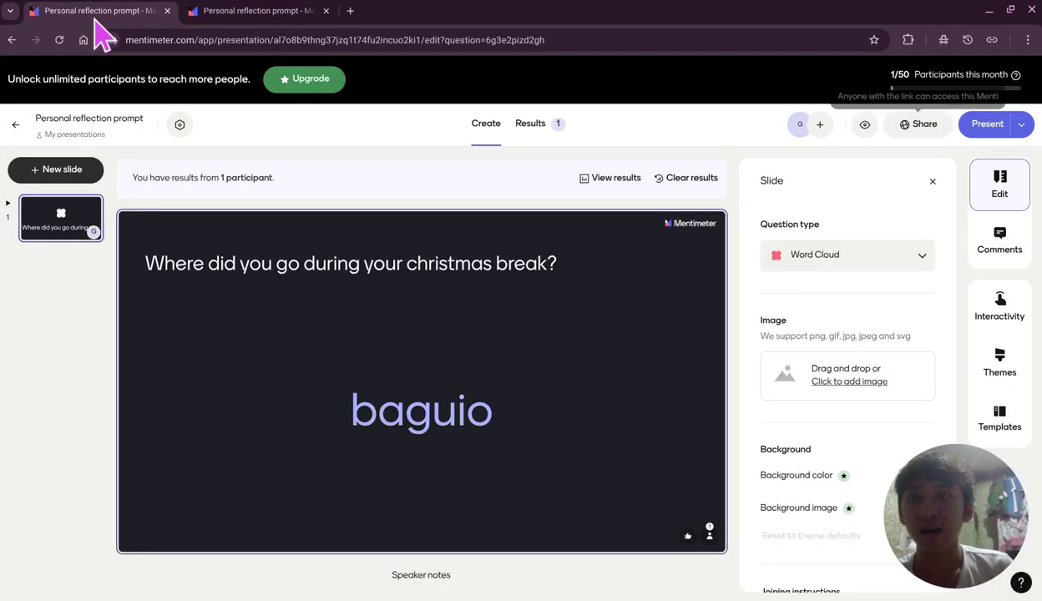
{"action": "left_click", "coordinate": [265, 11]}
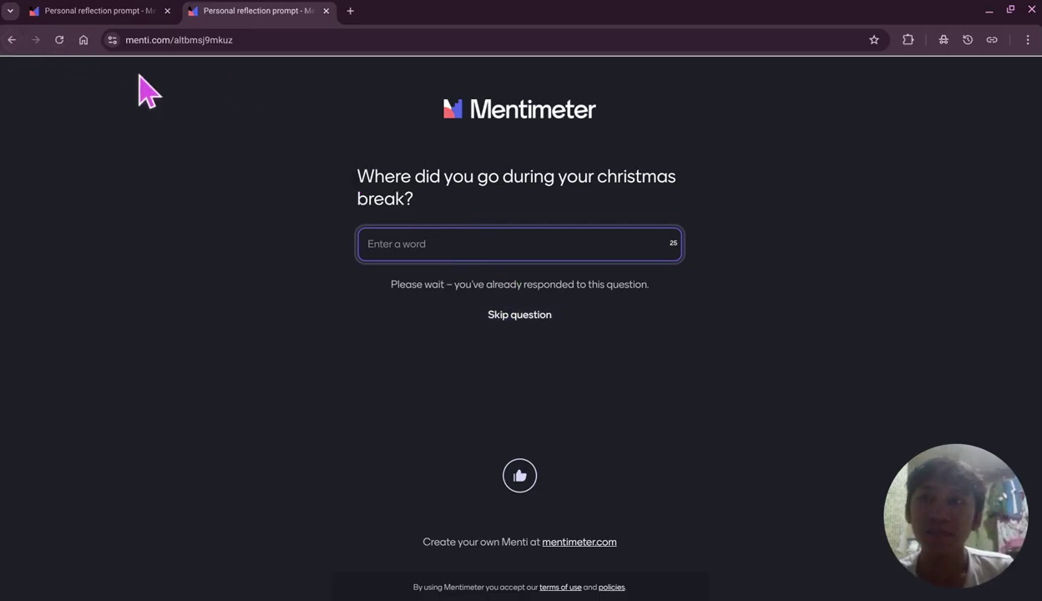
{"action": "left_click", "coordinate": [60, 11]}
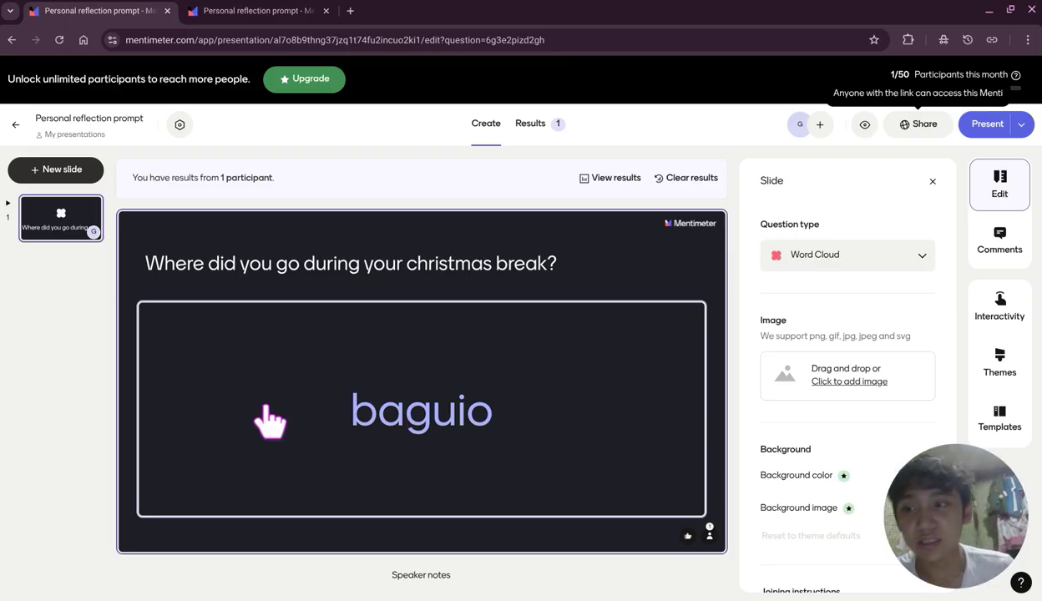
{"action": "left_click", "coordinate": [484, 125]}
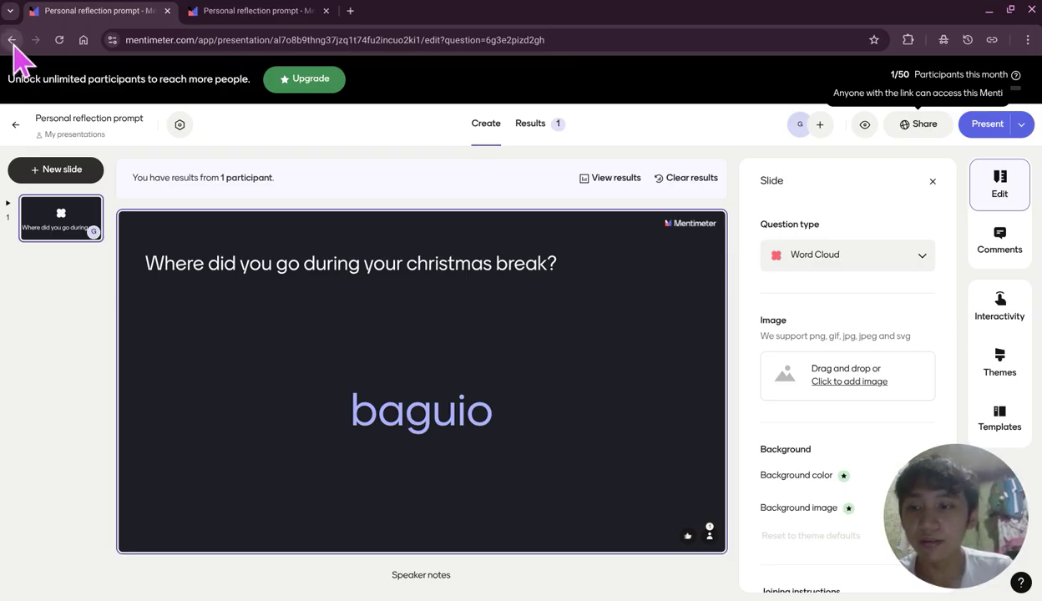